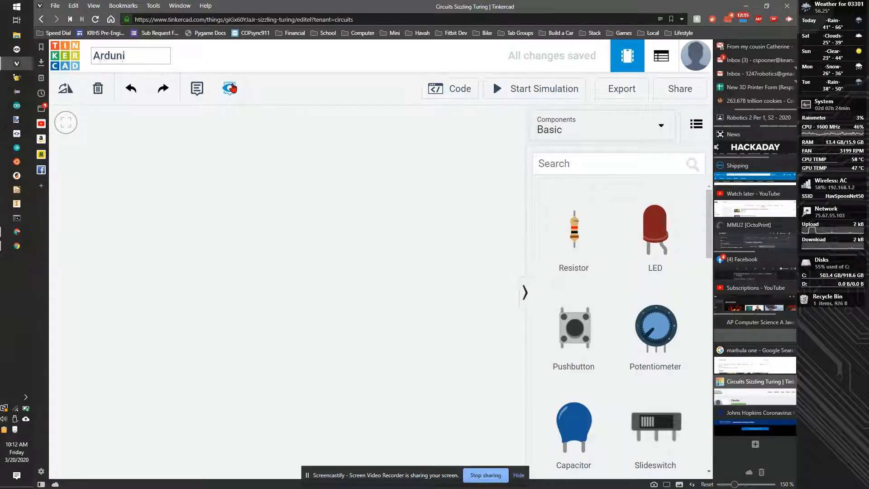
Name the circuit "Ardunio Blink".
type("unio Blink")
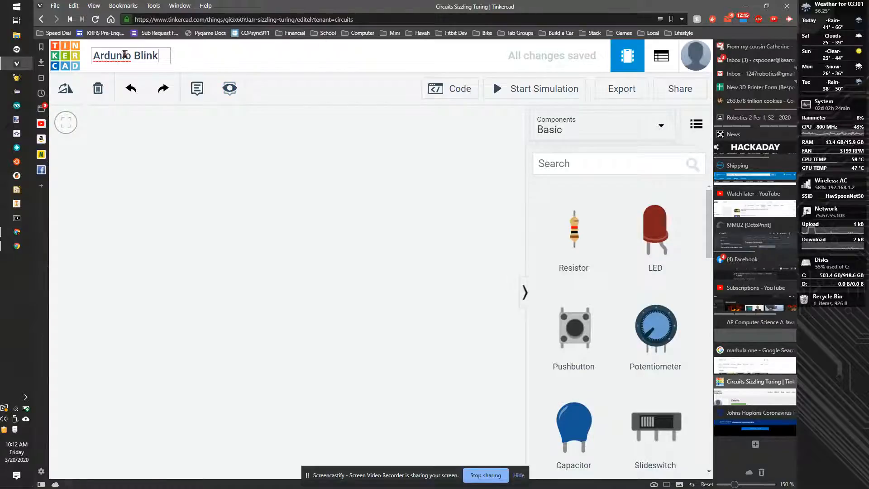
left_click(400, 194)
Find the Arduino Breadboard starter by searching the components for "ardui" and place it in the workspace.
left_click(587, 165)
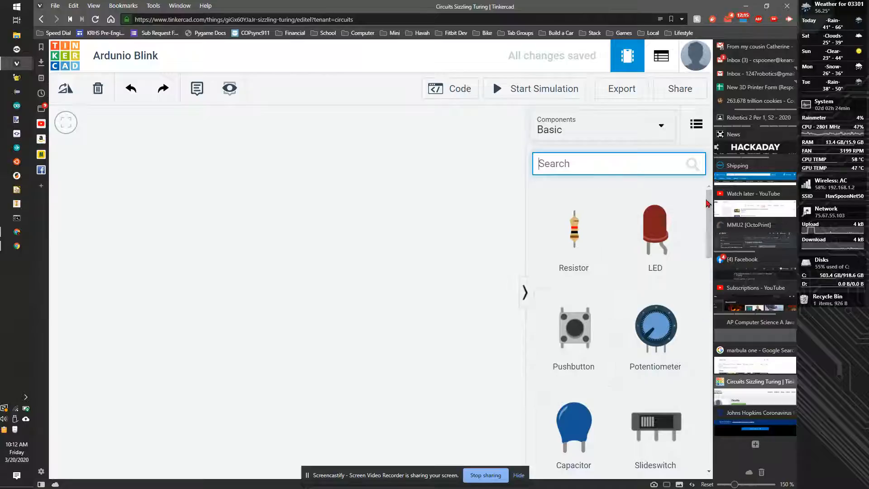
type("ardui")
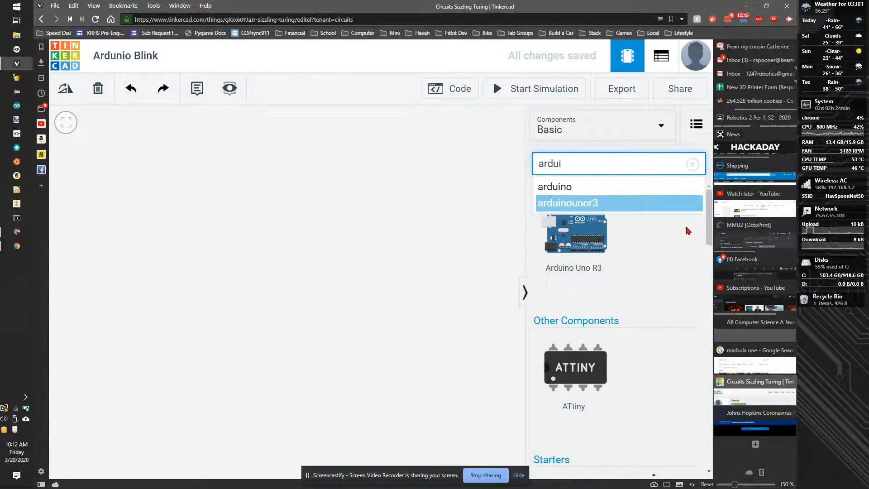
left_click_drag(708, 234, 710, 280)
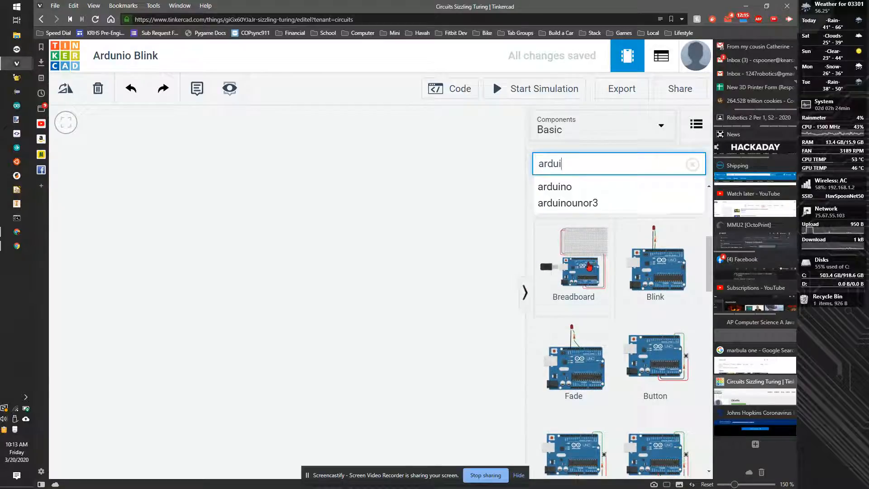
left_click_drag(259, 294, 366, 244)
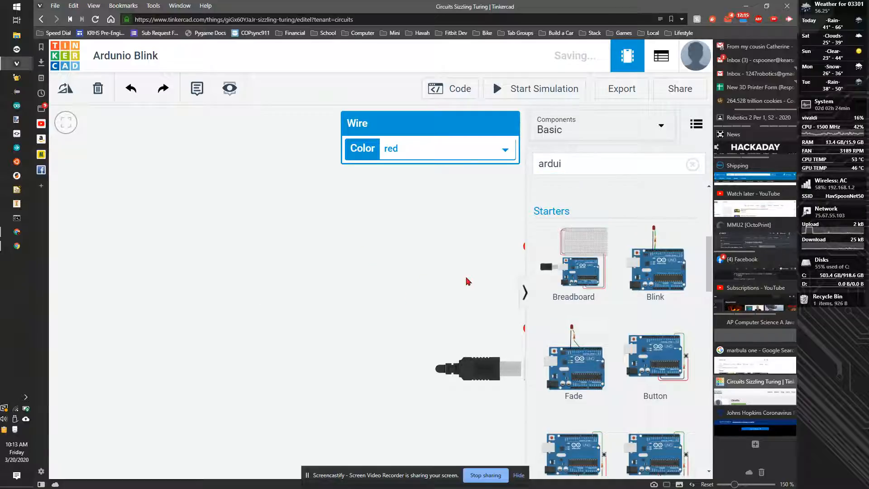
left_click(456, 238)
scroll(190, 238, "down", 3)
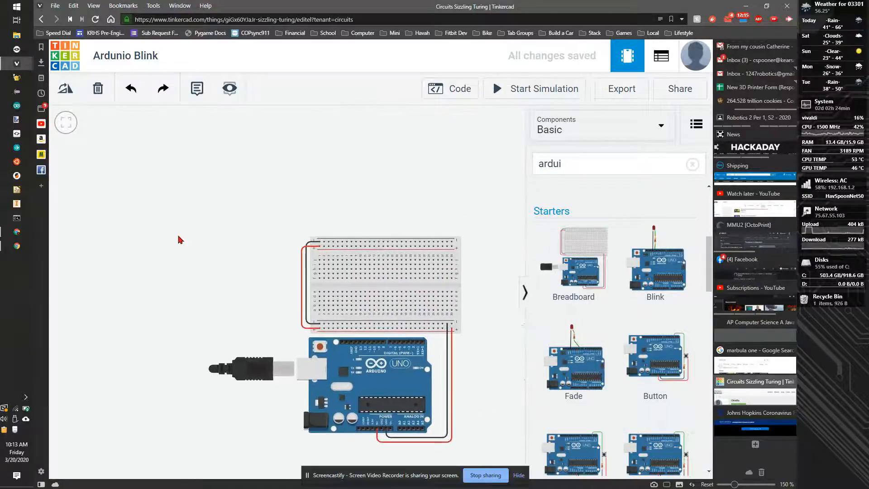
scroll(258, 272, "up", 3)
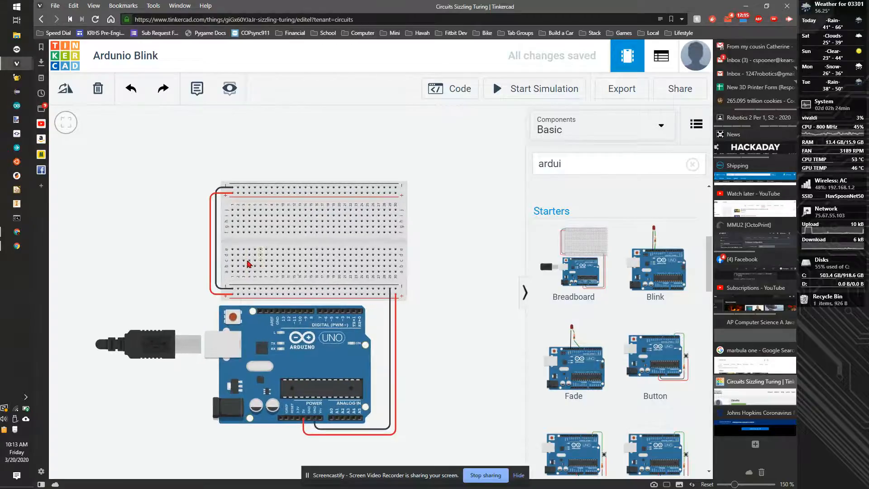
scroll(450, 348, "up", 2)
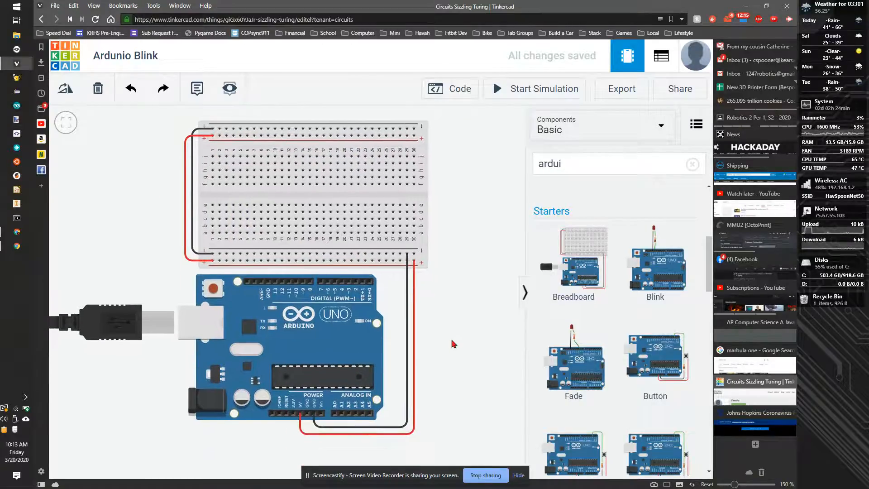
scroll(454, 349, "up", 2)
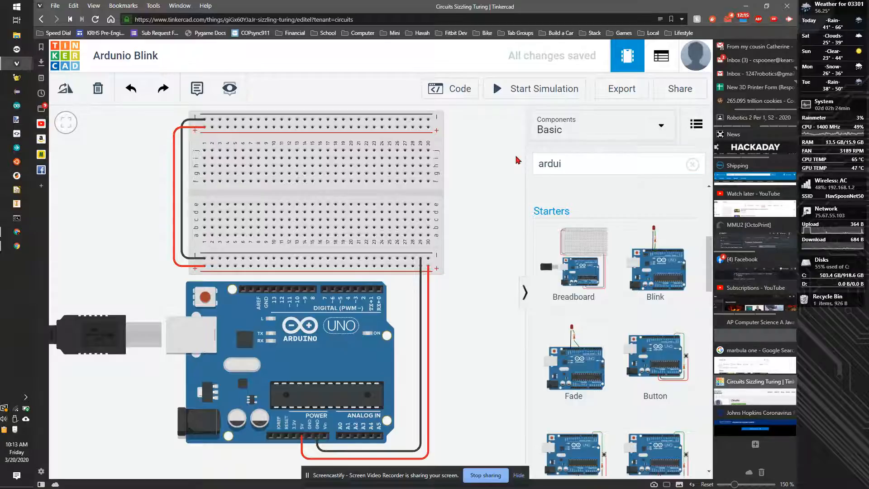
Clear the component search and place a red LED, rotated to lie sideways, with its cathode in the lower negative rail near column 10.
left_click(573, 168)
key("BackSpace")
key("BackSpace")
key("BackSpace")
key("BackSpace")
key("BackSpace")
left_click(493, 216)
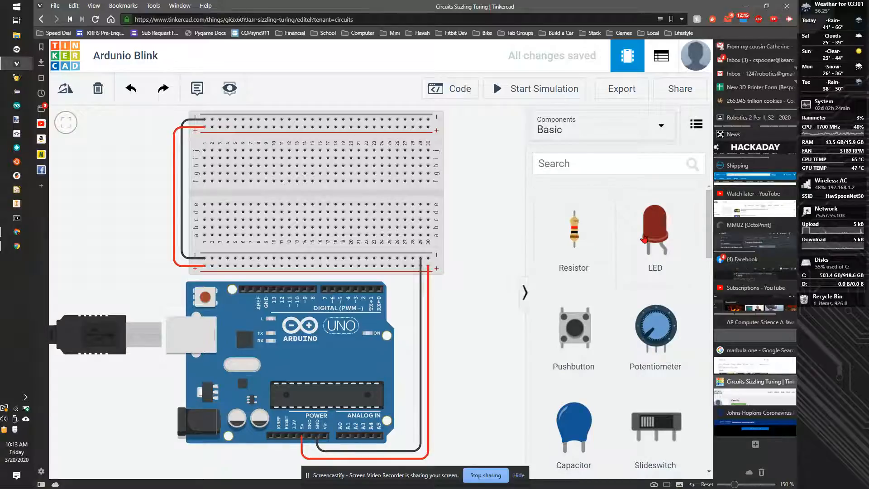
left_click_drag(653, 237, 256, 257)
key("r")
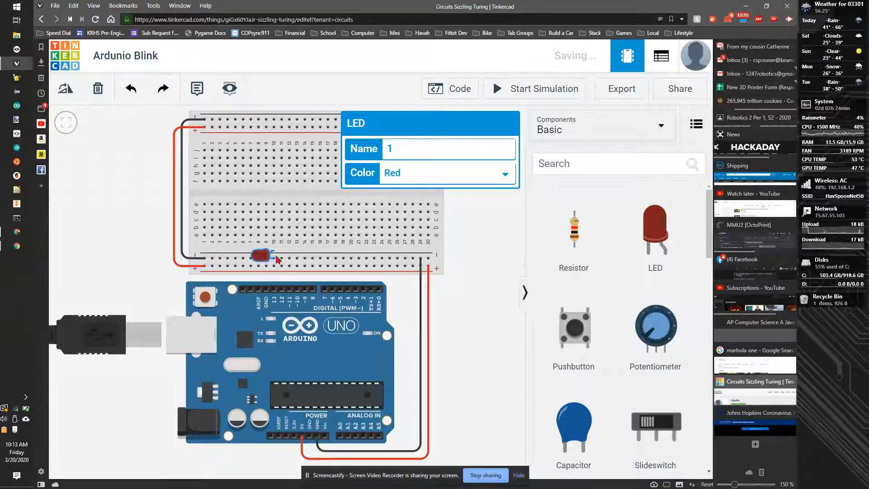
left_click(466, 300)
Place a resistor across the breadboard's centre gap at column 10 and connect its lower terminal to the LED's anode with a purple wire.
left_click_drag(571, 236, 274, 188)
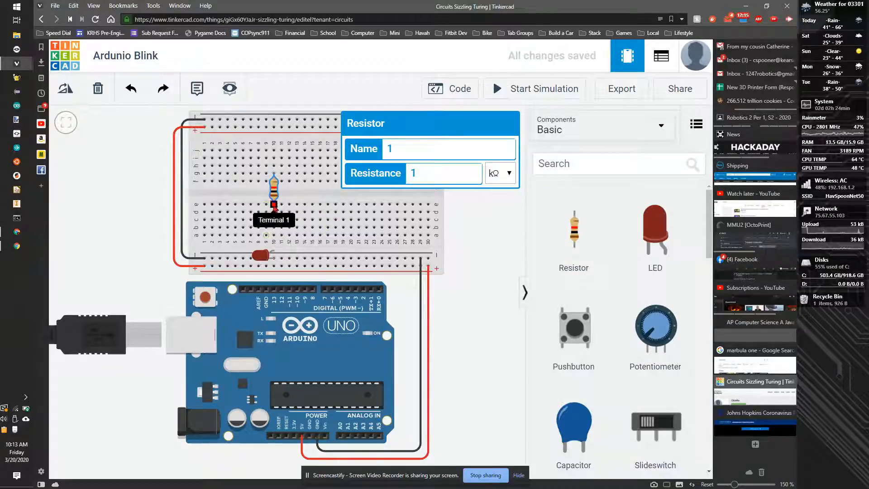
left_click(274, 205)
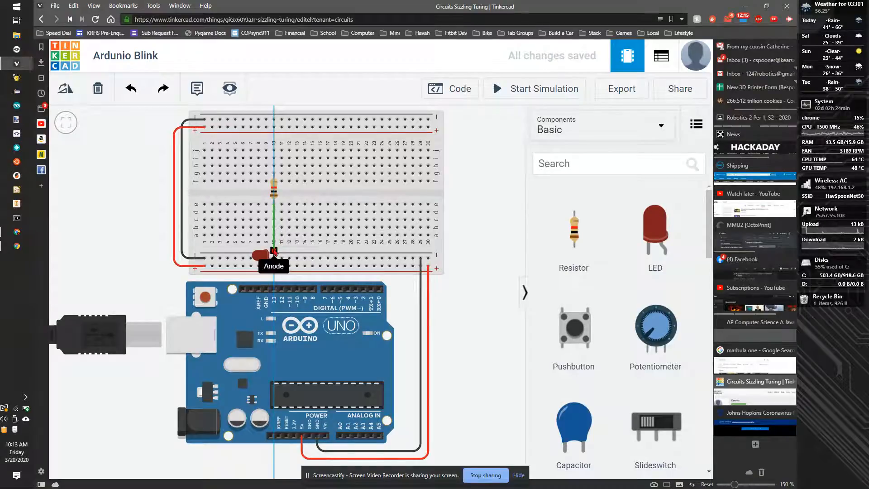
left_click(274, 252)
left_click(442, 150)
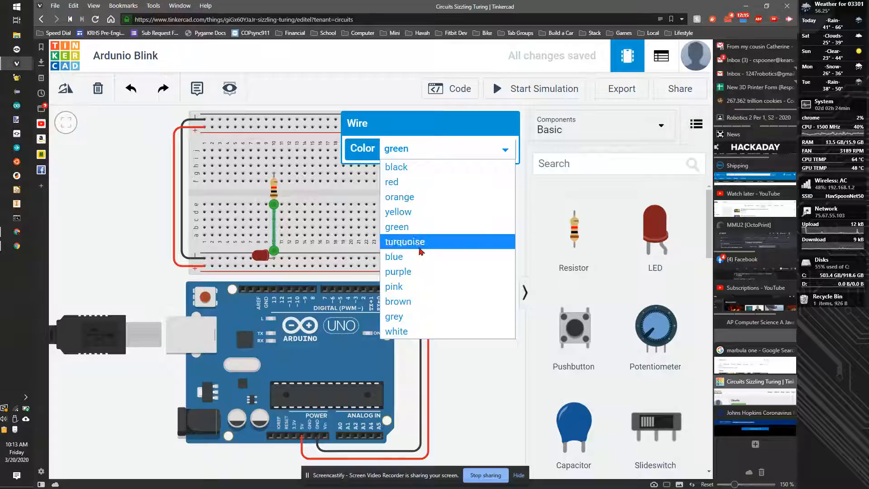
left_click(423, 274)
left_click(423, 280)
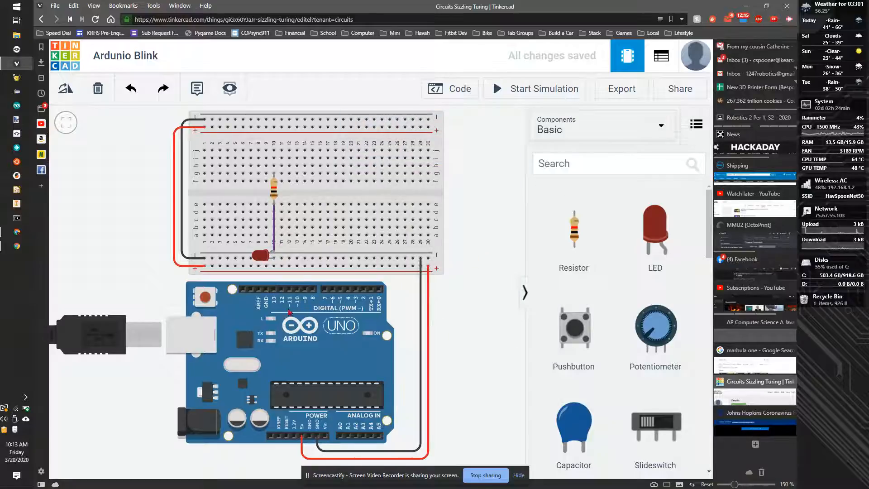
Connect Arduino pin 13 to breadboard column 10 above the resistor with a turquoise wire routed around the resistor.
left_click(274, 289)
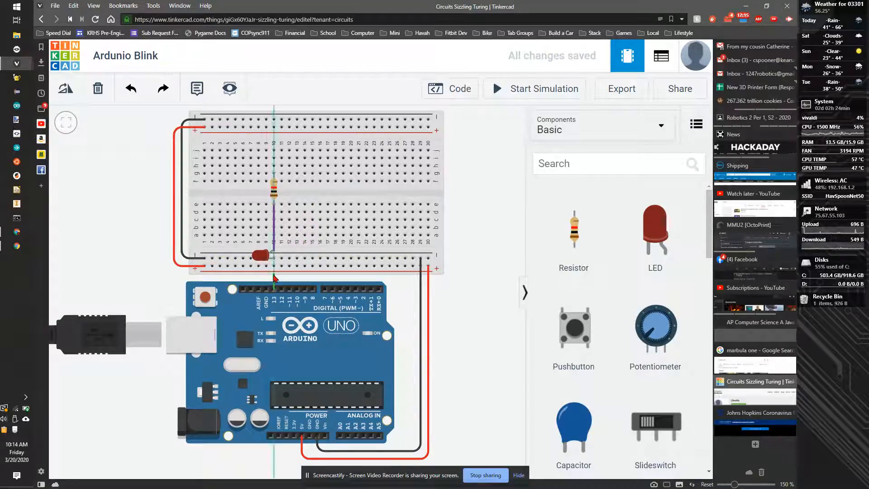
left_click(274, 278)
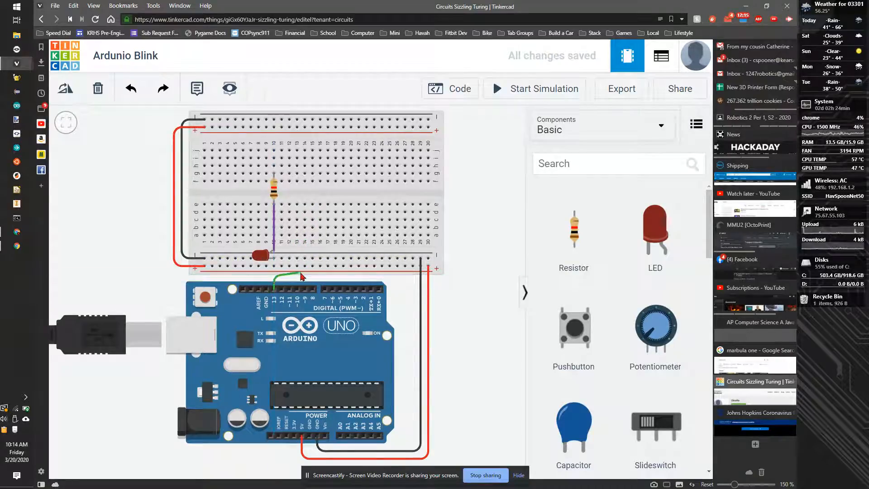
left_click(300, 275)
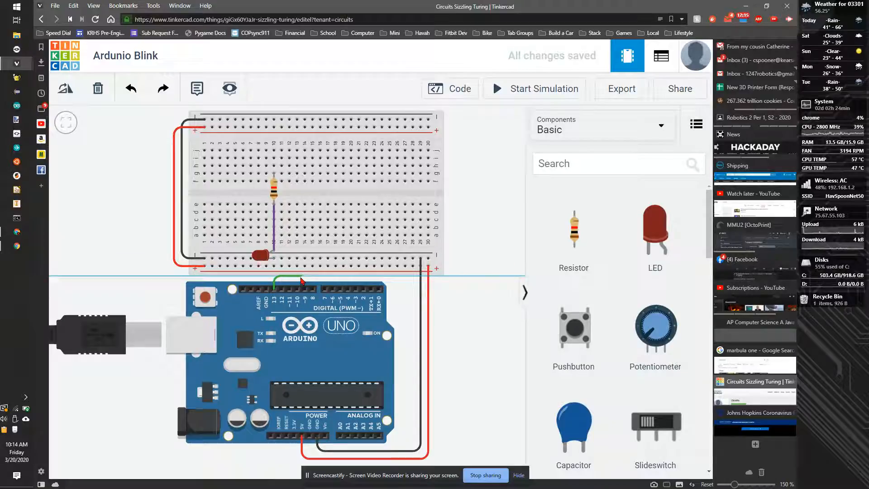
left_click(293, 166)
left_click(273, 166)
left_click_drag(294, 167, 301, 167)
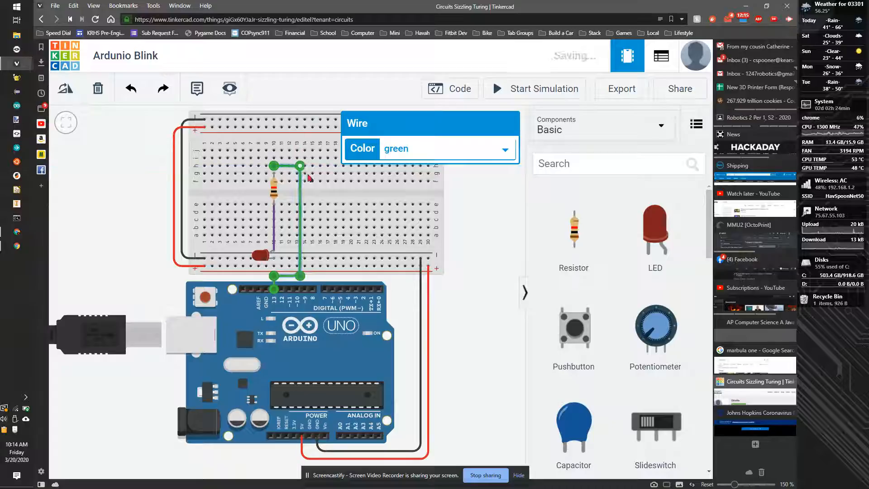
left_click(423, 149)
left_click(419, 241)
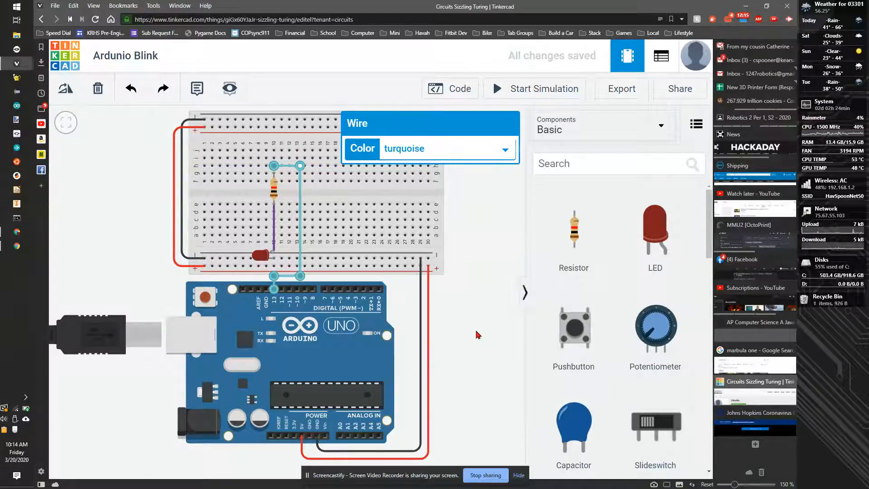
left_click(354, 272)
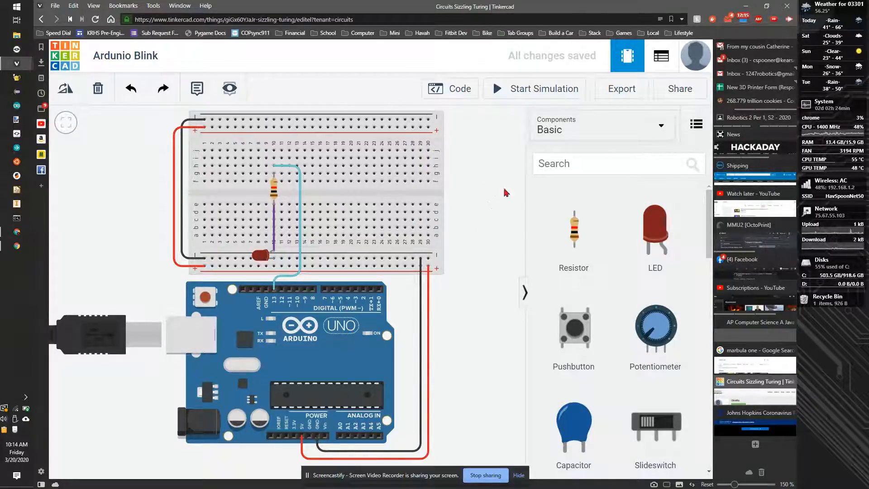
Run the simulation to test the wired LED and stop it again.
left_click(512, 90)
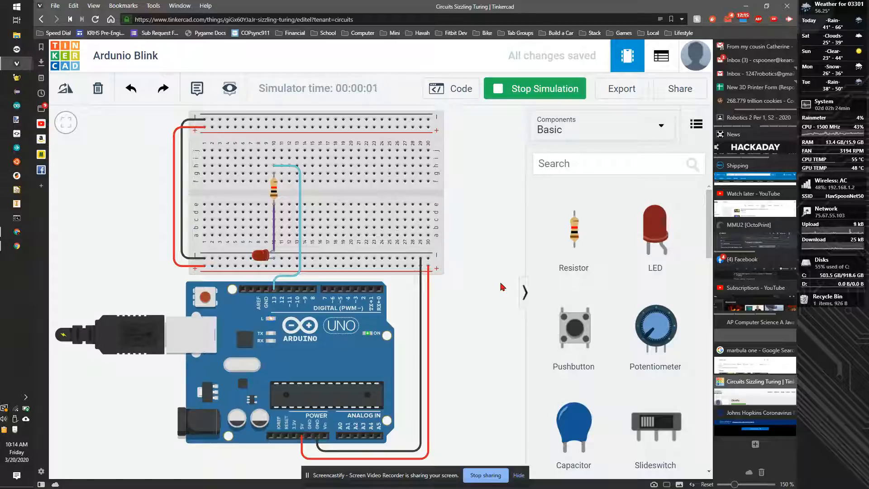
left_click(551, 92)
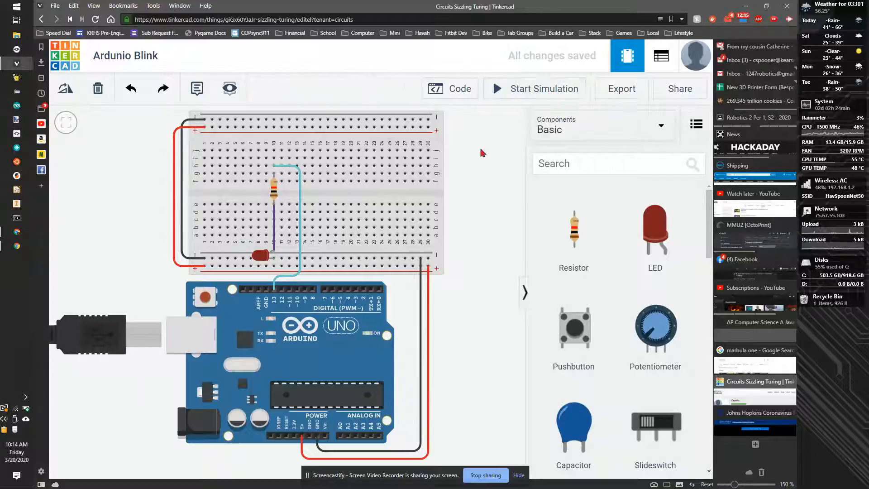
In the block code, set the wait after HIGH to .1 secs and after LOW to .5 secs, and test the blinking in simulation.
left_click(450, 88)
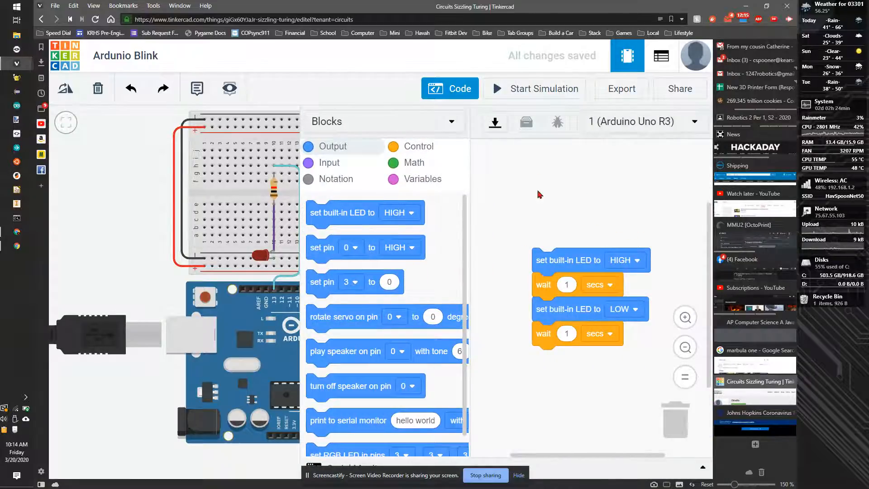
left_click_drag(165, 192, 75, 185)
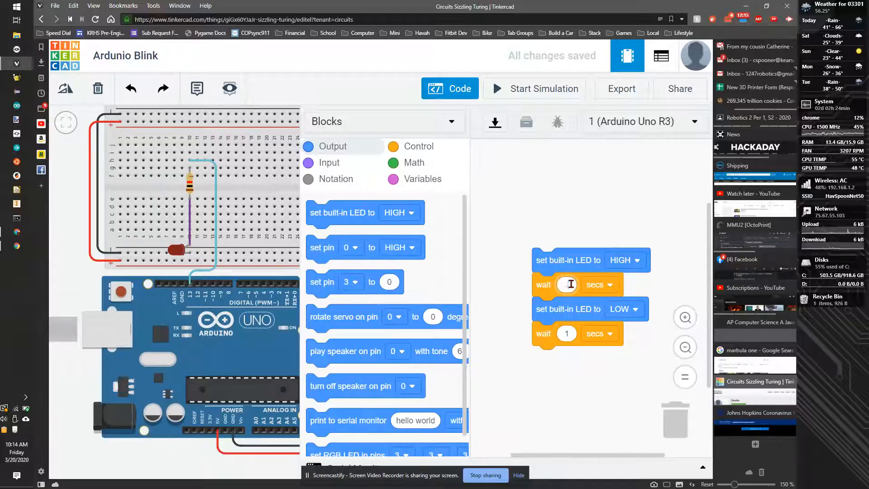
left_click(568, 337)
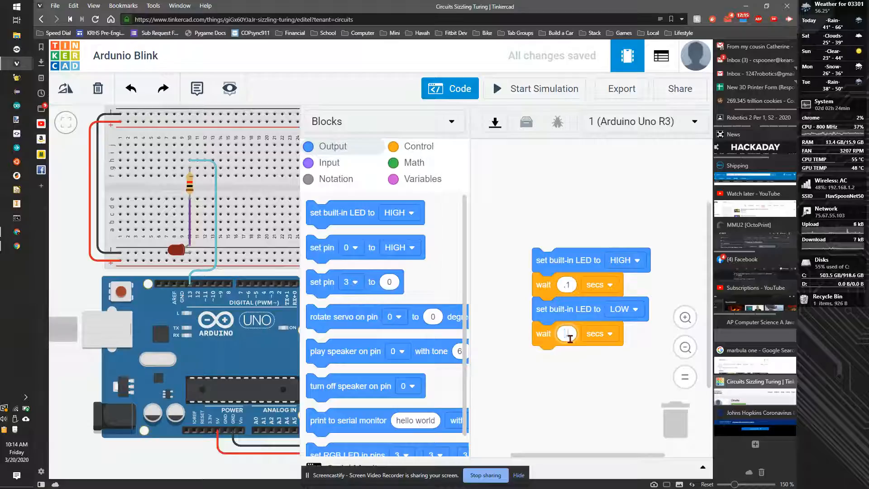
type(".5")
left_click(530, 90)
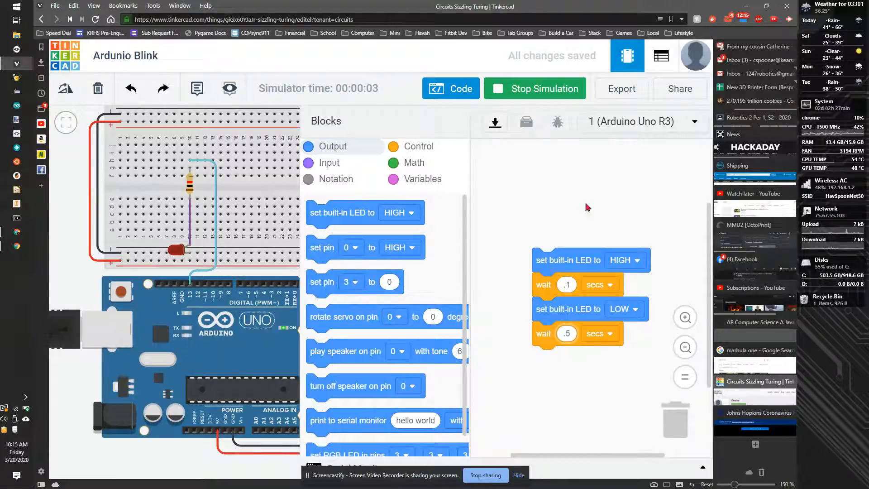
left_click(515, 89)
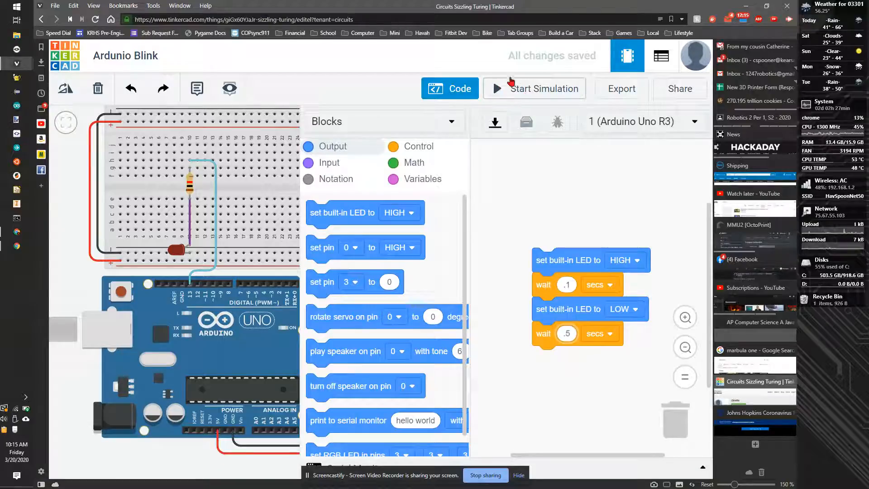
Switch the code editor from Blocks to Text, accepting the loss of the blocks.
left_click(421, 129)
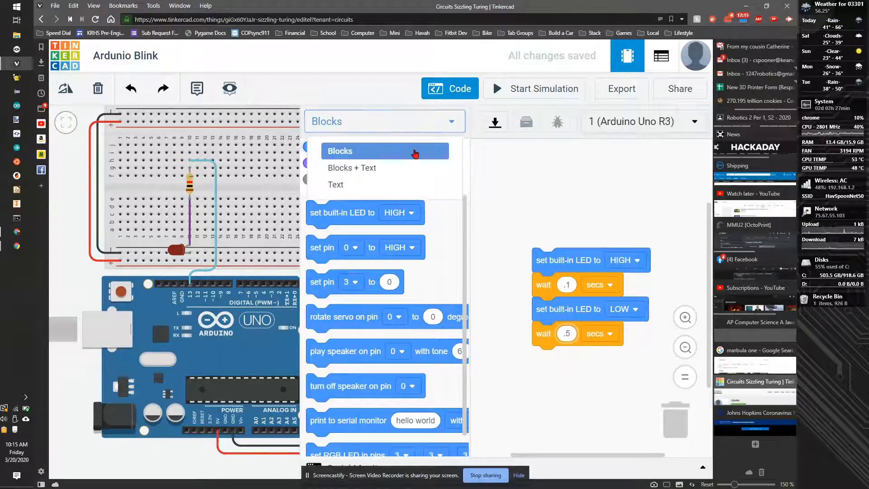
left_click(414, 184)
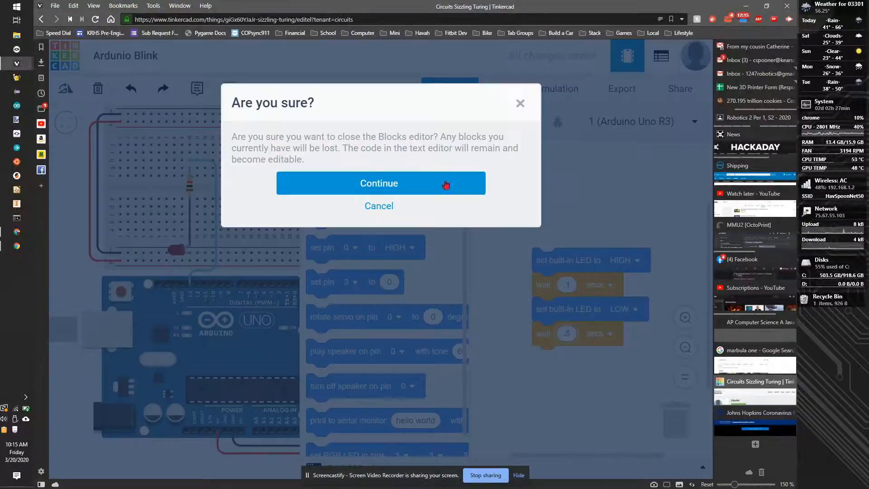
left_click(410, 192)
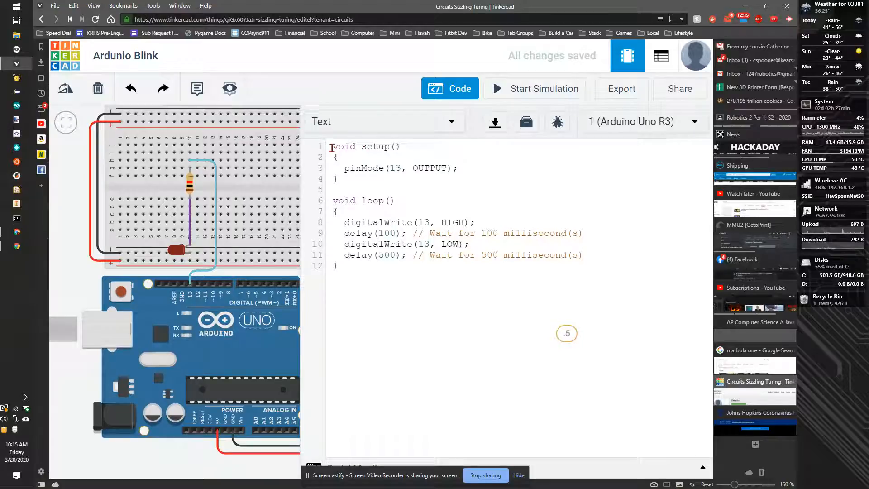
Highlight the setup function and the loop function in the text code to review them.
left_click_drag(367, 149, 409, 177)
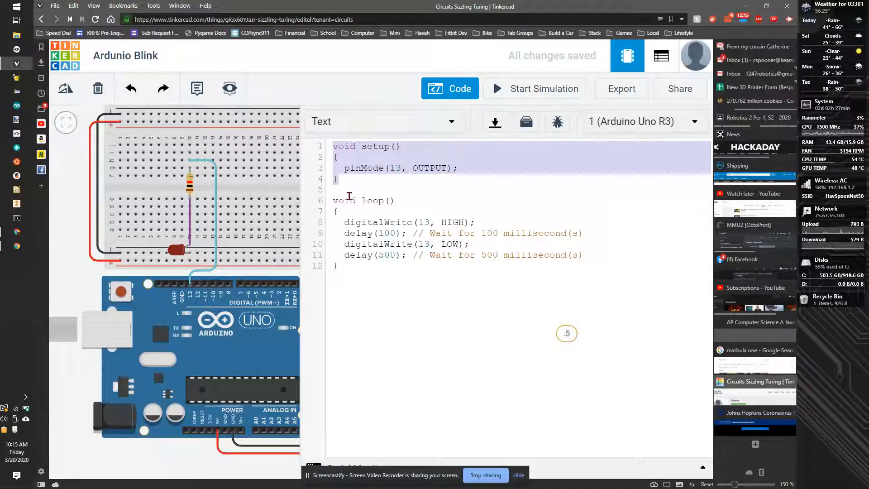
left_click_drag(331, 199, 364, 265)
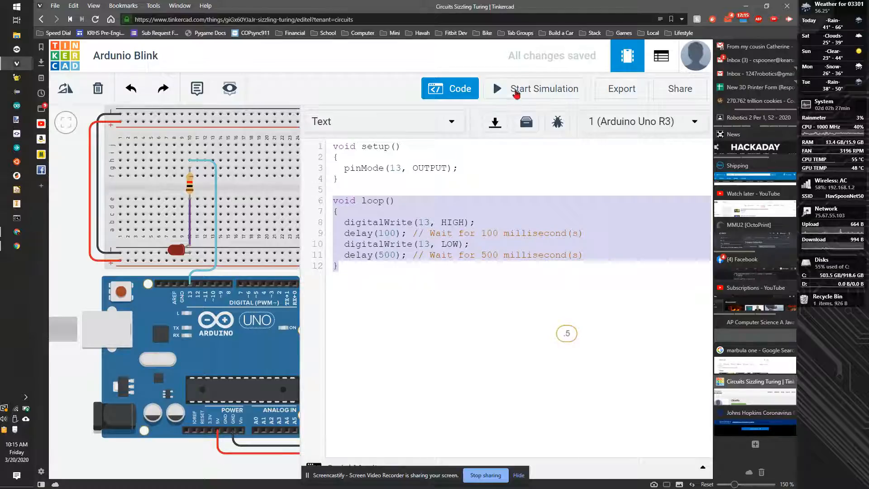
left_click(460, 179)
Start the simulation of the text code and hide the code editor to view the whole circuit.
left_click(526, 92)
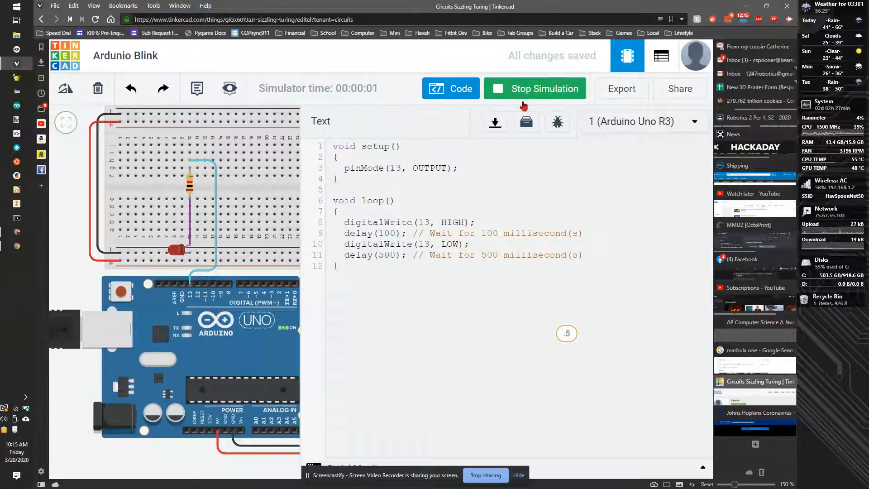
left_click(469, 92)
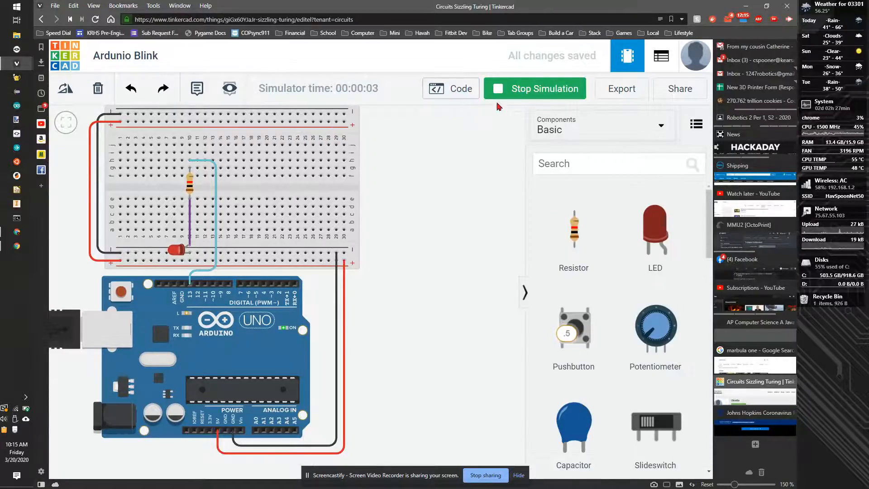
Stop the simulation, reopen the code, and highlight the name, pin number and OUTPUT parts of the pinMode statement in setup.
left_click(520, 88)
left_click(458, 90)
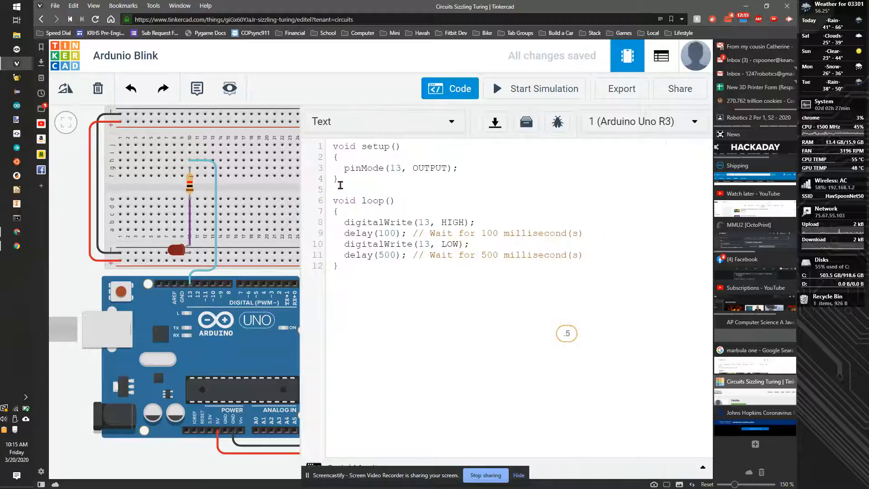
left_click(333, 146)
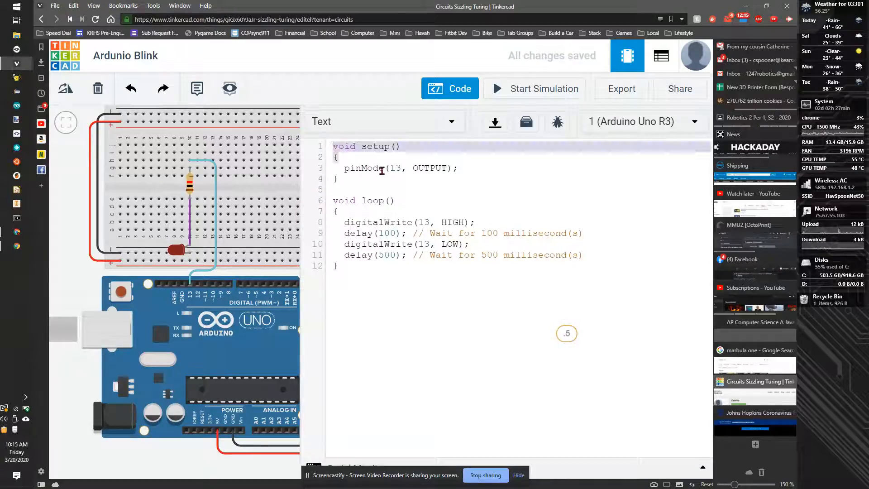
double_click(366, 169)
left_click_drag(396, 168, 412, 169)
left_click(428, 170)
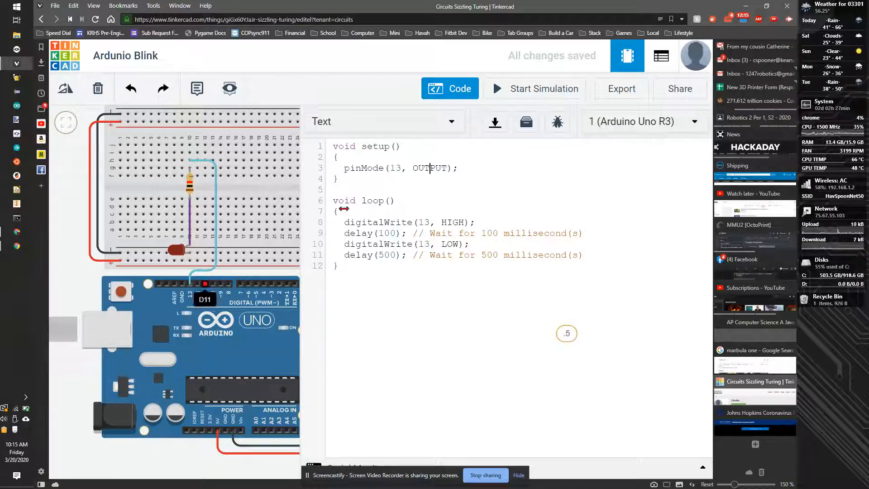
left_click_drag(413, 168, 448, 167)
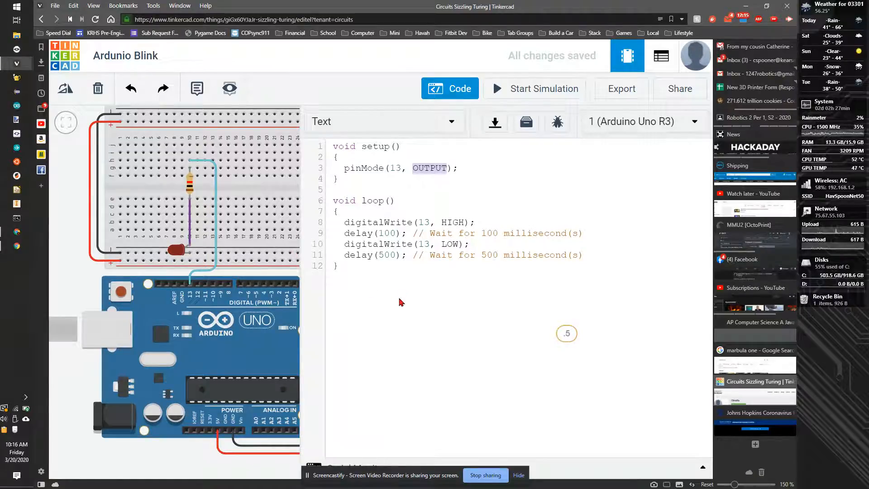
Highlight the body of the loop function and the parts of its first digitalWrite statement to review them.
left_click_drag(341, 267, 345, 222)
left_click(362, 249)
left_click(413, 218)
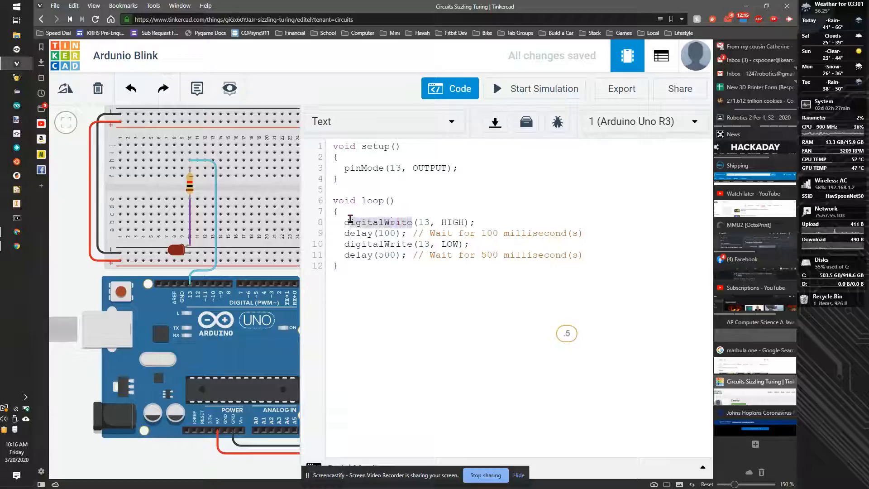
left_click(428, 219)
left_click(460, 224)
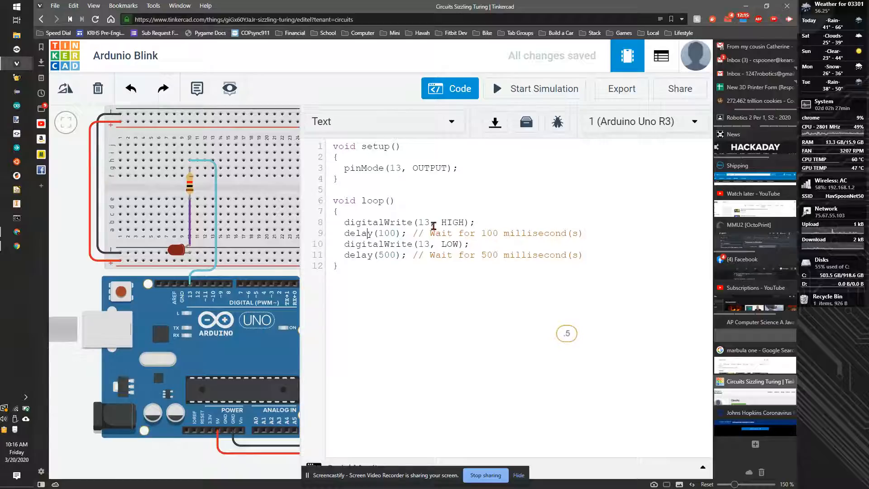
Set the delay after the HIGH statement to 1500 and test the blinking in simulation.
double_click(388, 234)
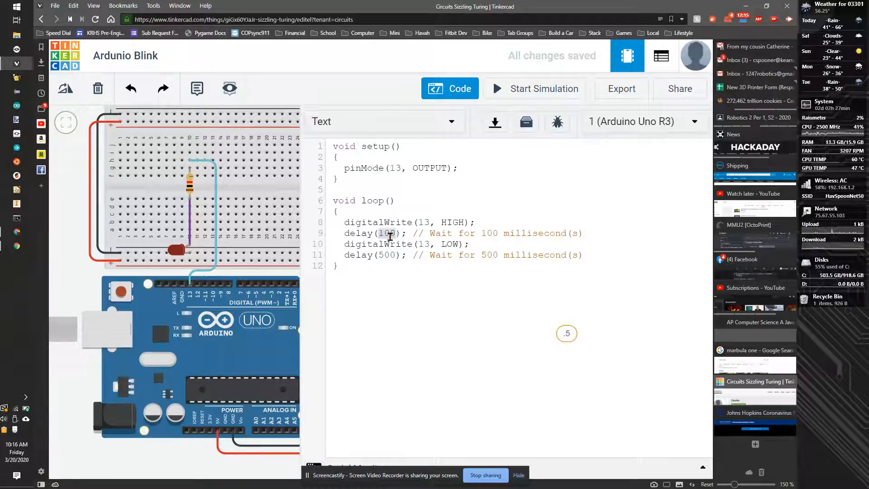
type("1500")
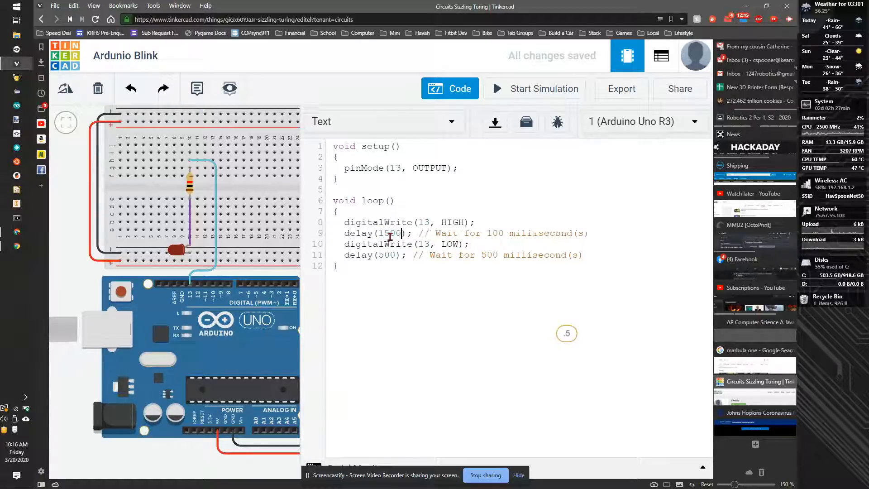
left_click(516, 93)
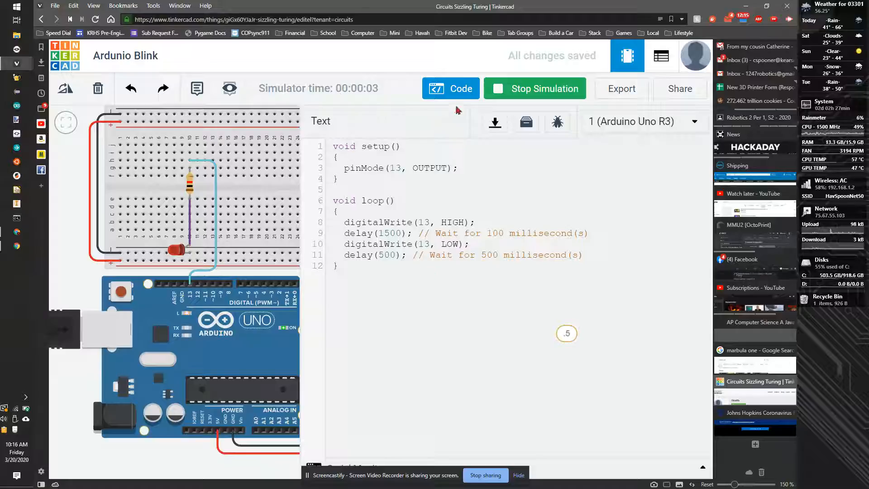
left_click(457, 90)
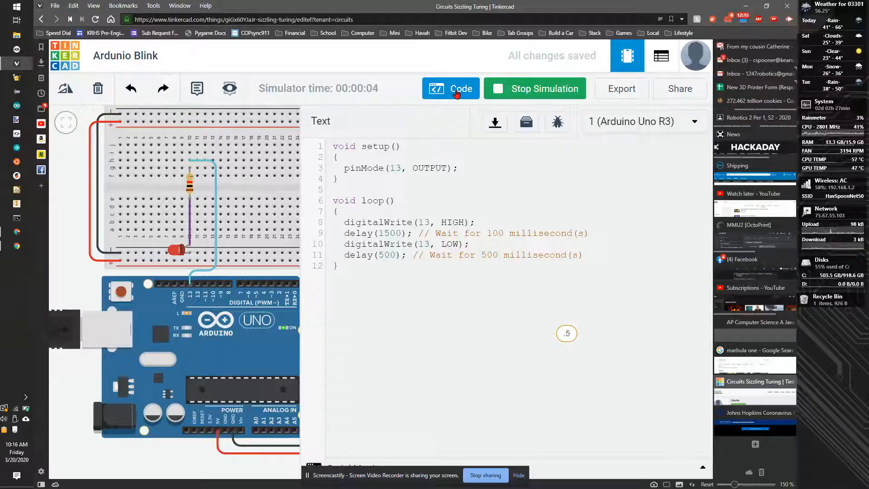
left_click(514, 95)
left_click(465, 91)
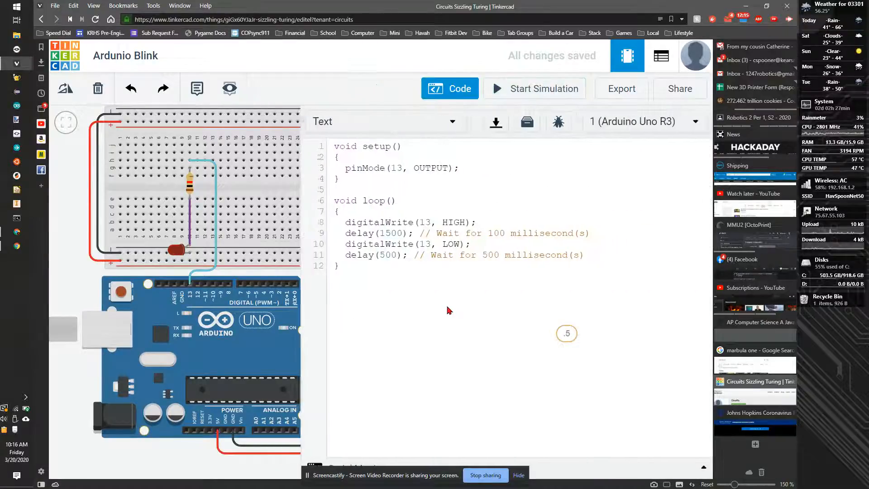
Move the Arduino end of the turquoise wire from pin 13 to pin 9 and tidy its bend.
left_click(350, 209)
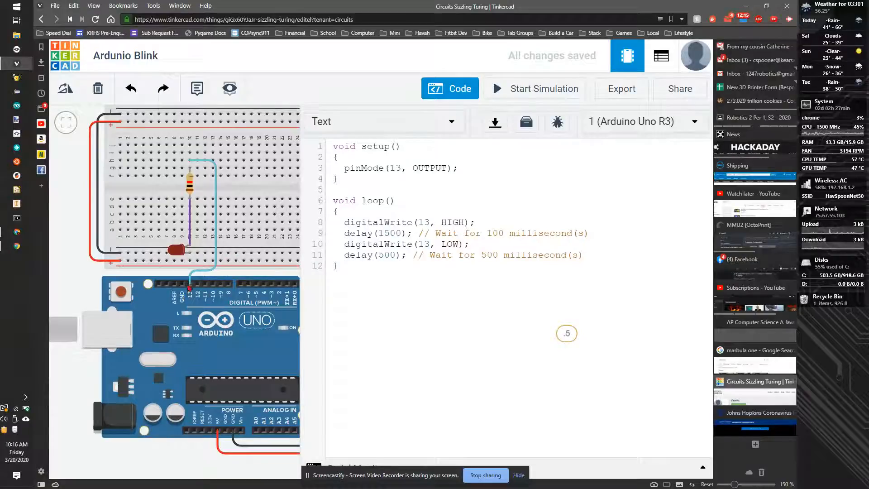
left_click(191, 284)
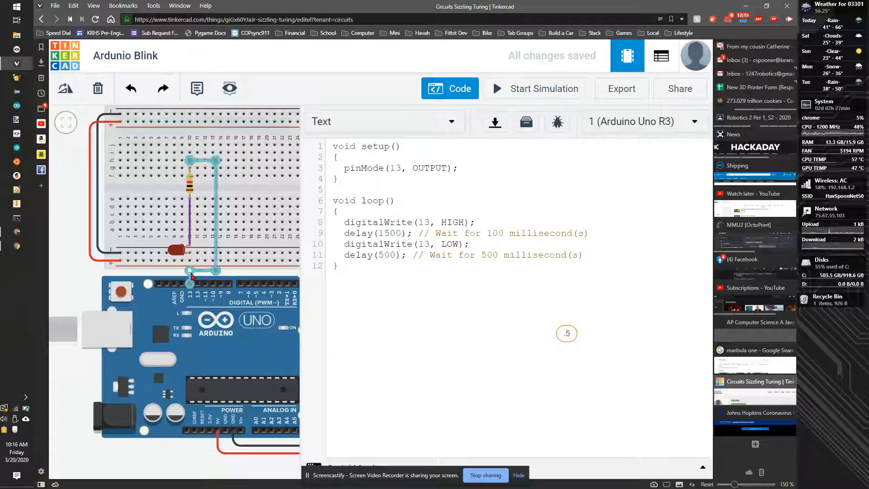
left_click_drag(193, 286, 217, 272)
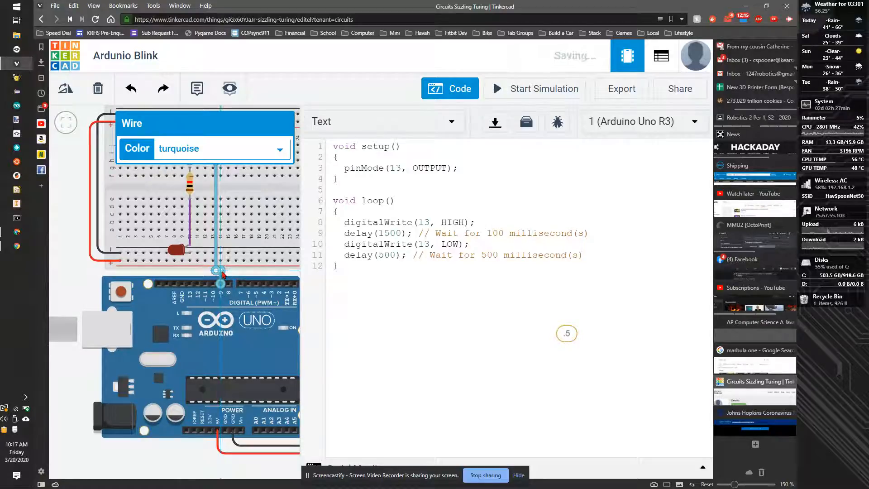
left_click(237, 273)
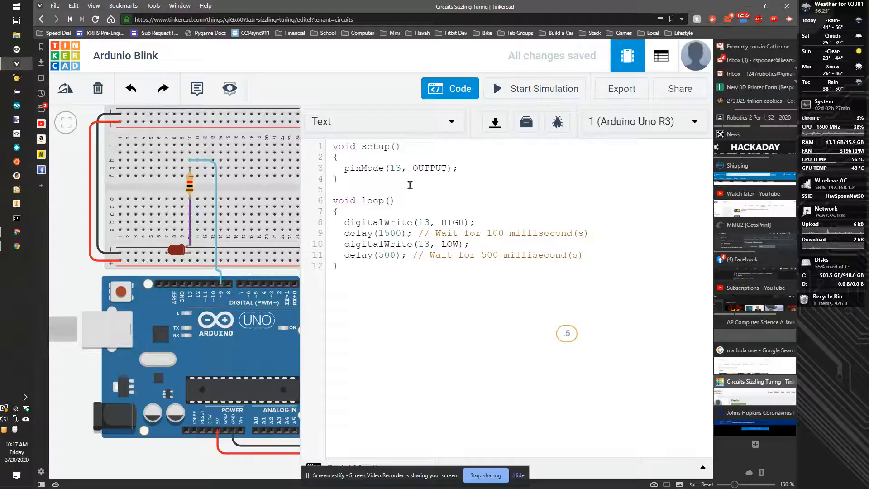
Change the pin number to 9 in pinMode and both digitalWrite statements, and test the blinking in simulation.
double_click(397, 168)
type("9")
double_click(426, 222)
type("9")
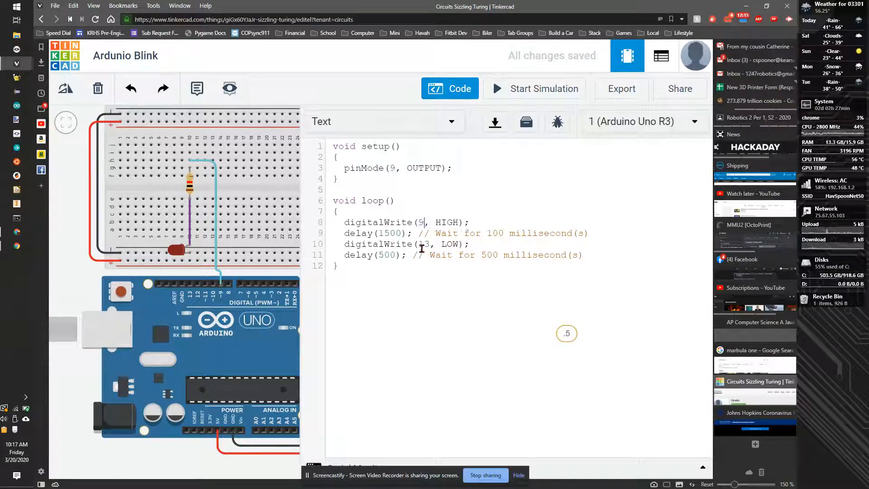
double_click(424, 244)
type("9")
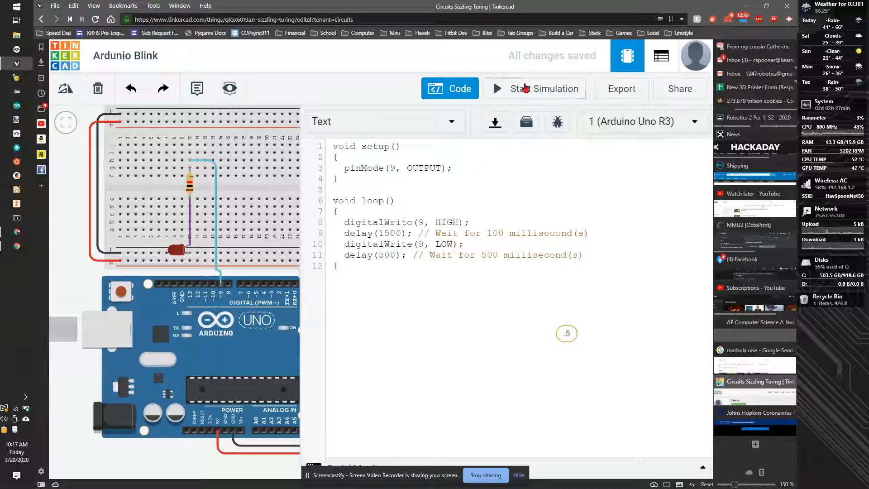
left_click(512, 93)
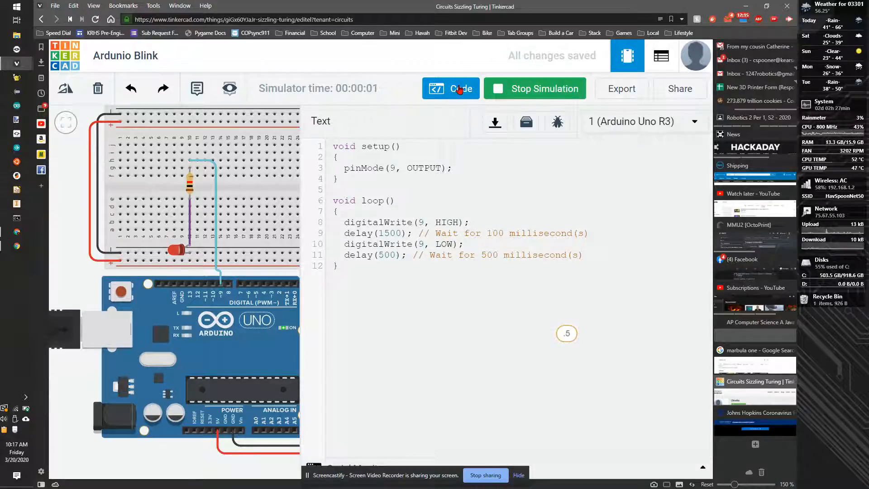
left_click(451, 89)
left_click(450, 89)
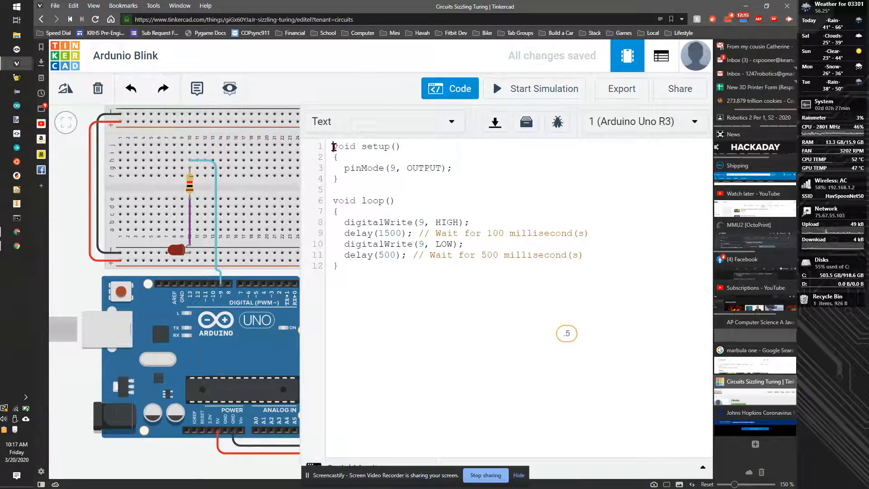
Declare the variable "int ledPin = 9;" above the setup function, separated from it by a blank line.
key("Return")
key("Return")
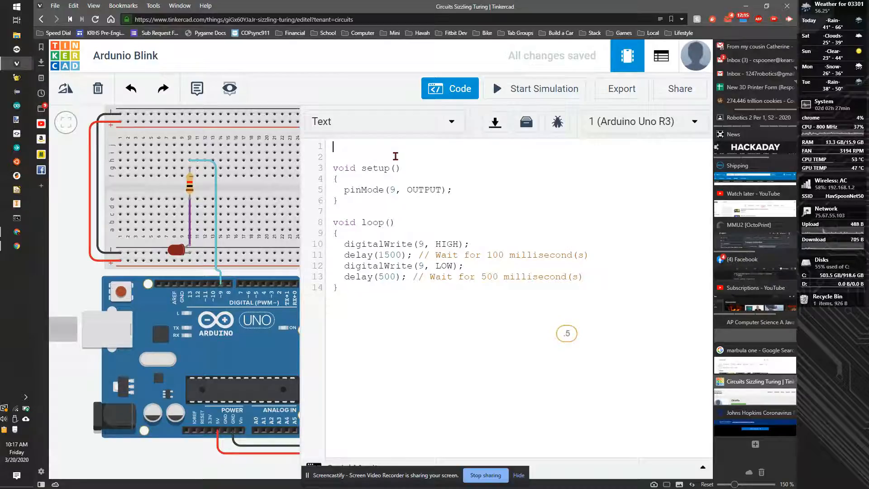
type("nt ledPin")
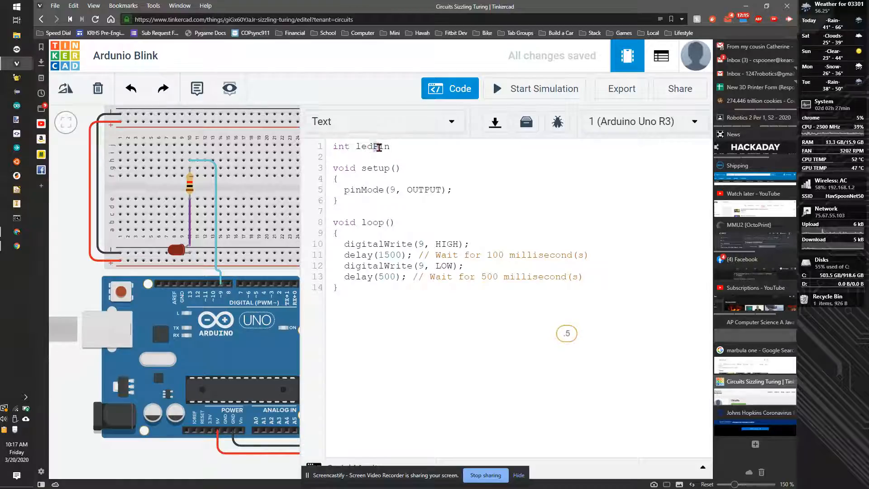
left_click(352, 147)
left_click(374, 147)
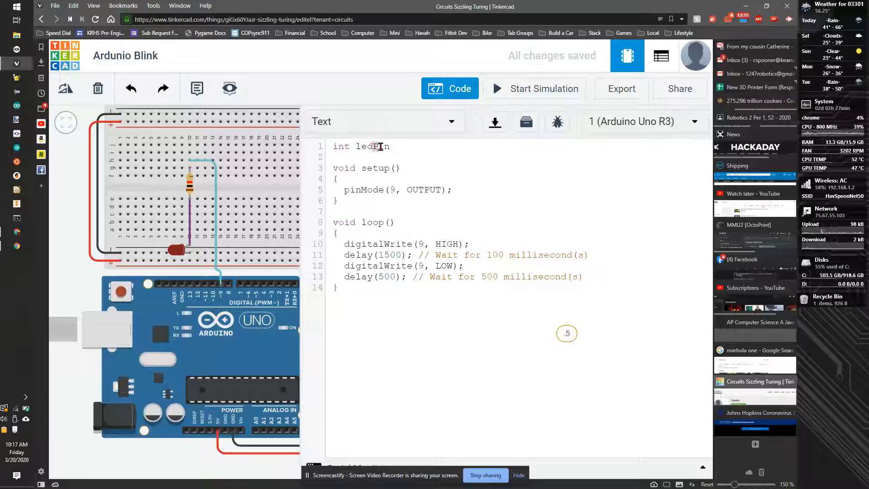
left_click(402, 150)
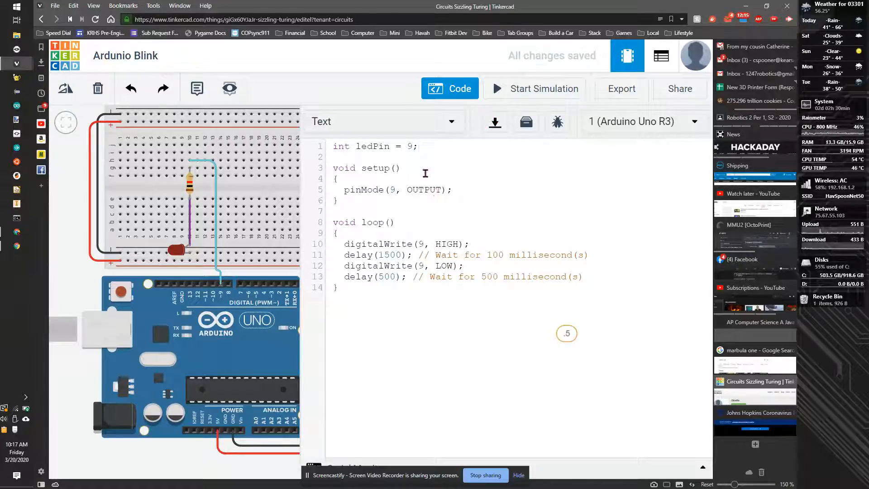
Replace the pin number with ledPin in pinMode and both digitalWrite statements, and test the code in simulation.
left_click(380, 146)
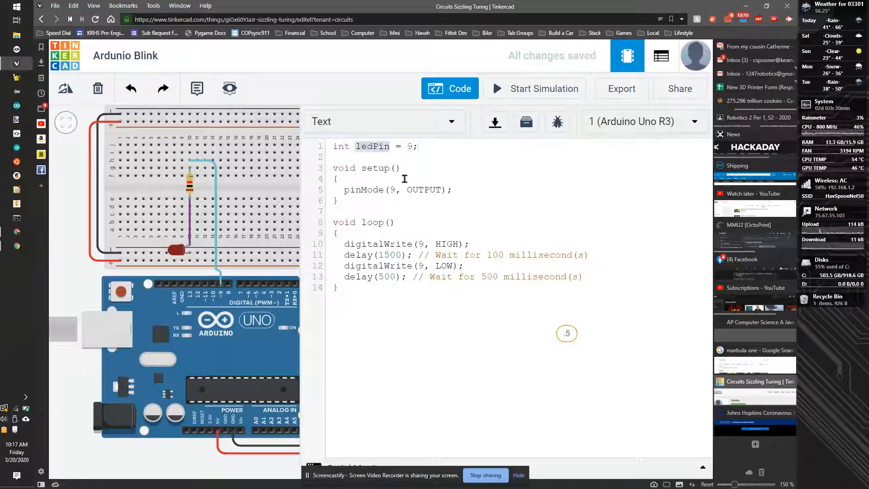
double_click(391, 189)
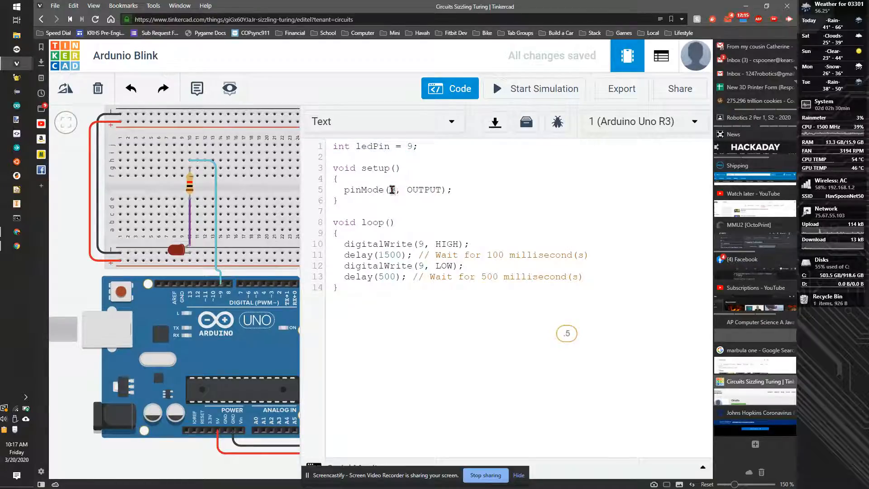
type("ledPin")
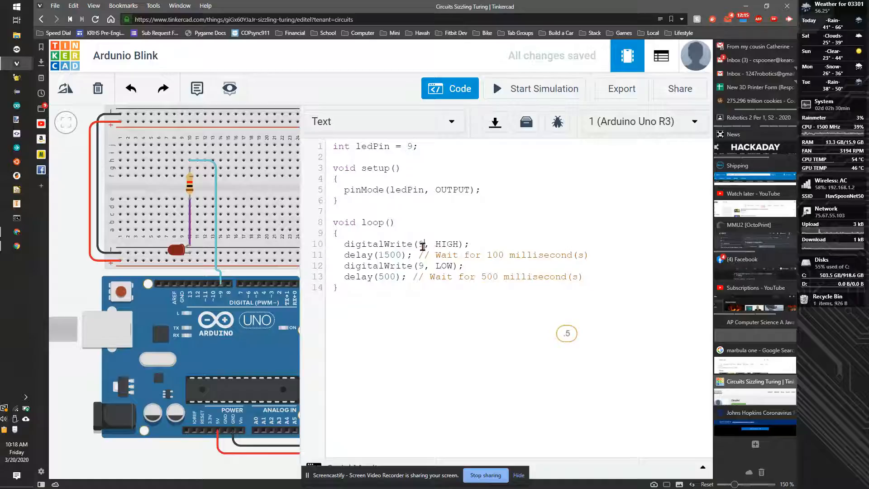
type("ledPin")
double_click(420, 266)
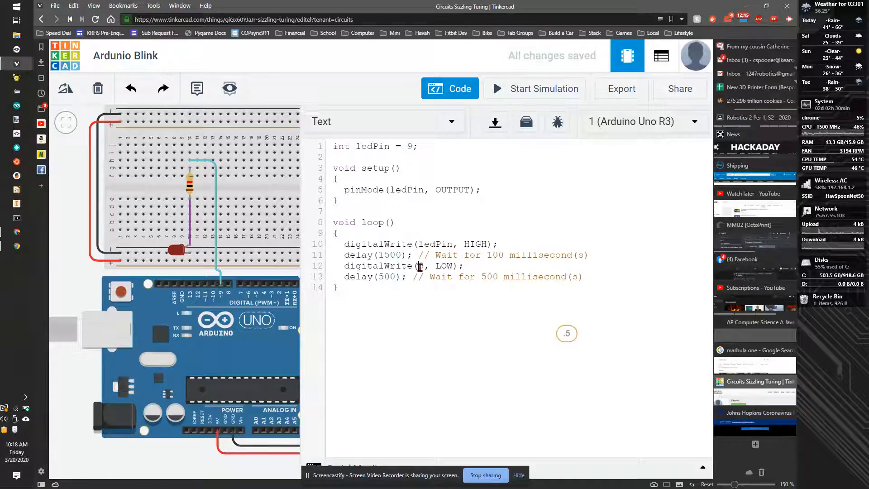
type("ledPin")
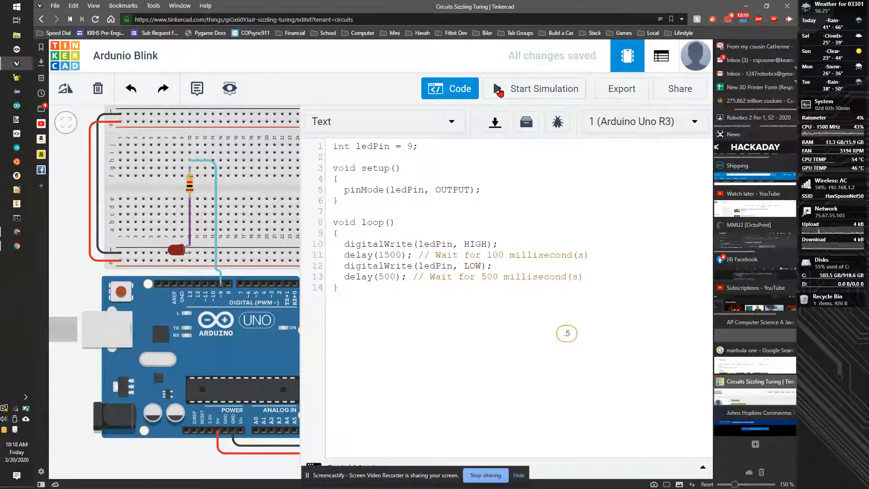
left_click(498, 90)
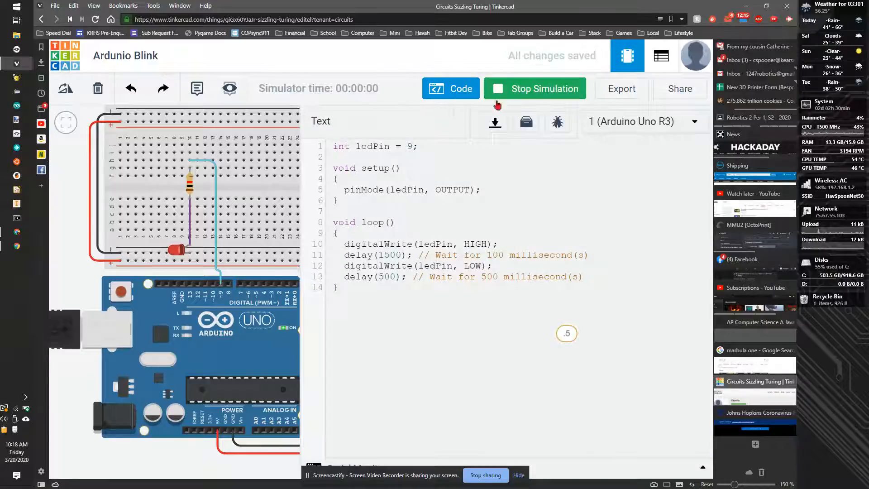
left_click(518, 87)
Move the Arduino end of the turquoise wire to pin 3 and align its bend directly above that pin.
left_click_drag(222, 285, 271, 284)
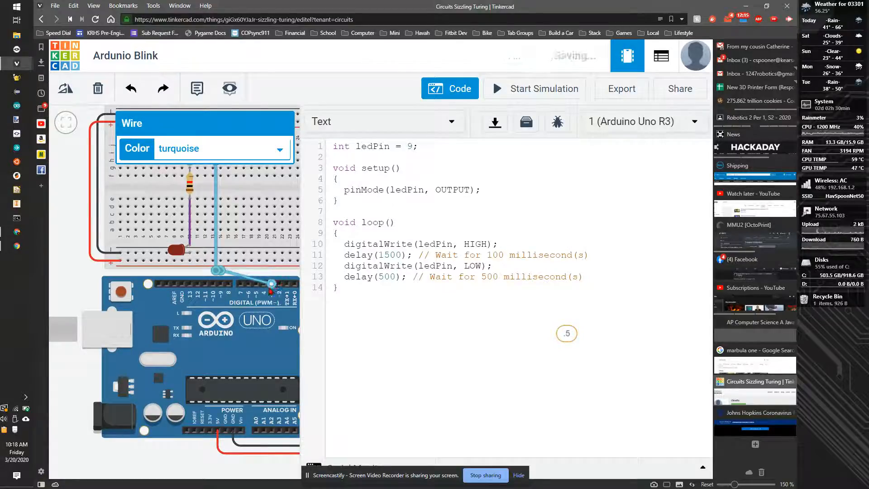
left_click(264, 275)
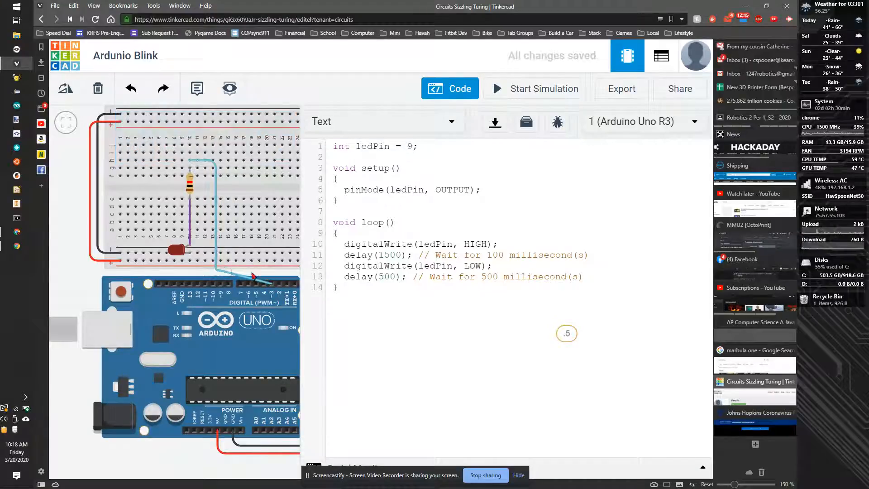
left_click(224, 273)
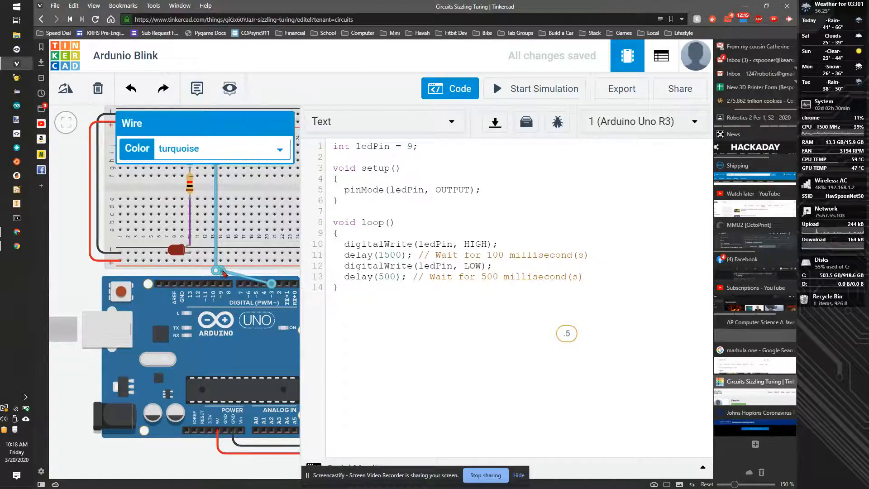
left_click_drag(224, 273, 272, 271)
left_click(198, 274)
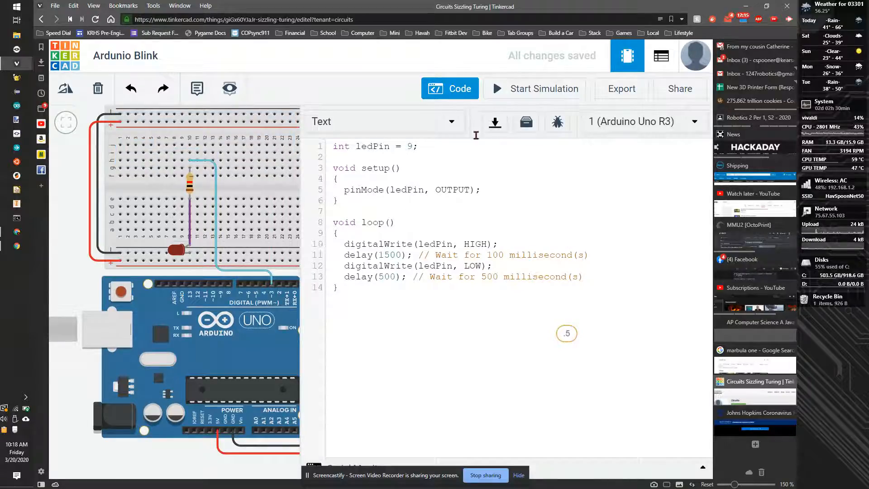
Set the ledPin variable to 3 and test the blinking in simulation.
double_click(410, 146)
type("3")
left_click(507, 88)
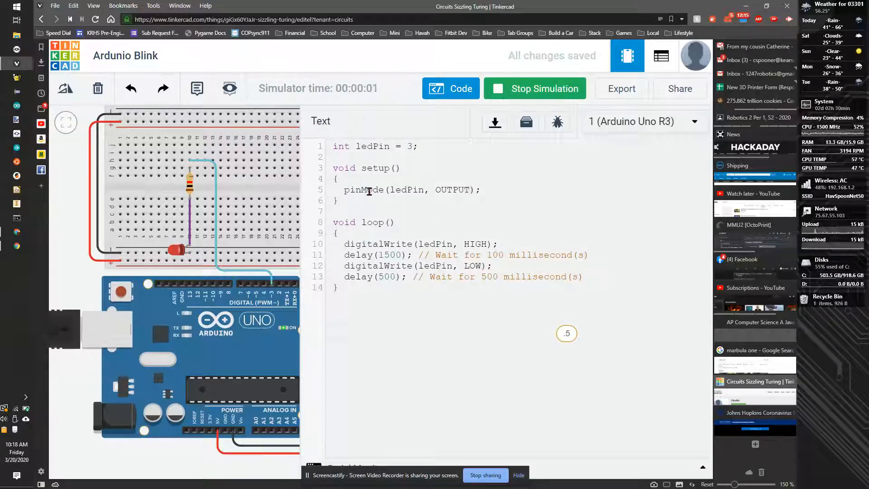
left_click(519, 86)
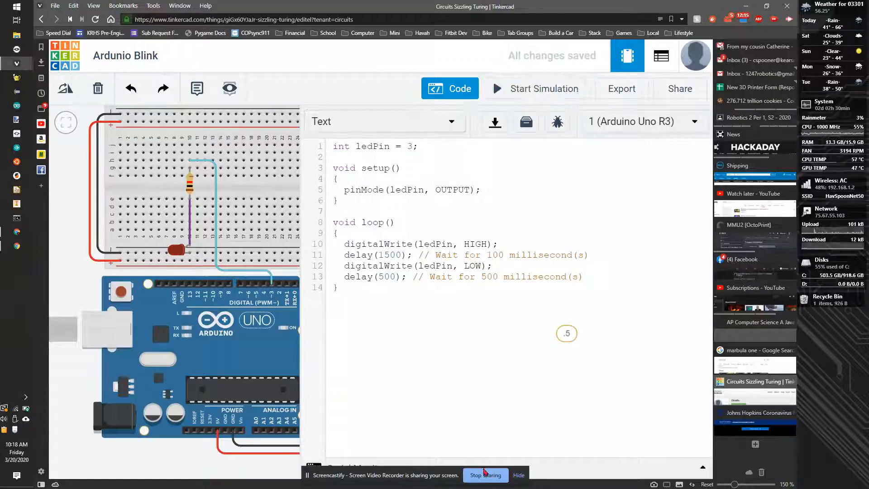